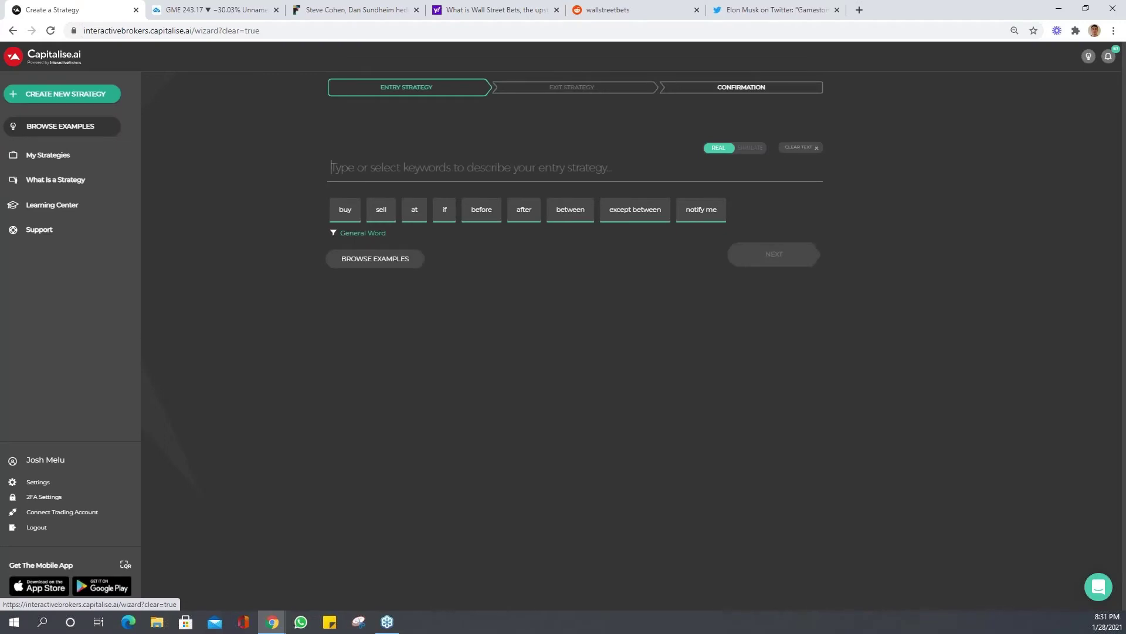
Write the condition 'If SQ 3-5m bar close is below SQ MA'
text(If sq)
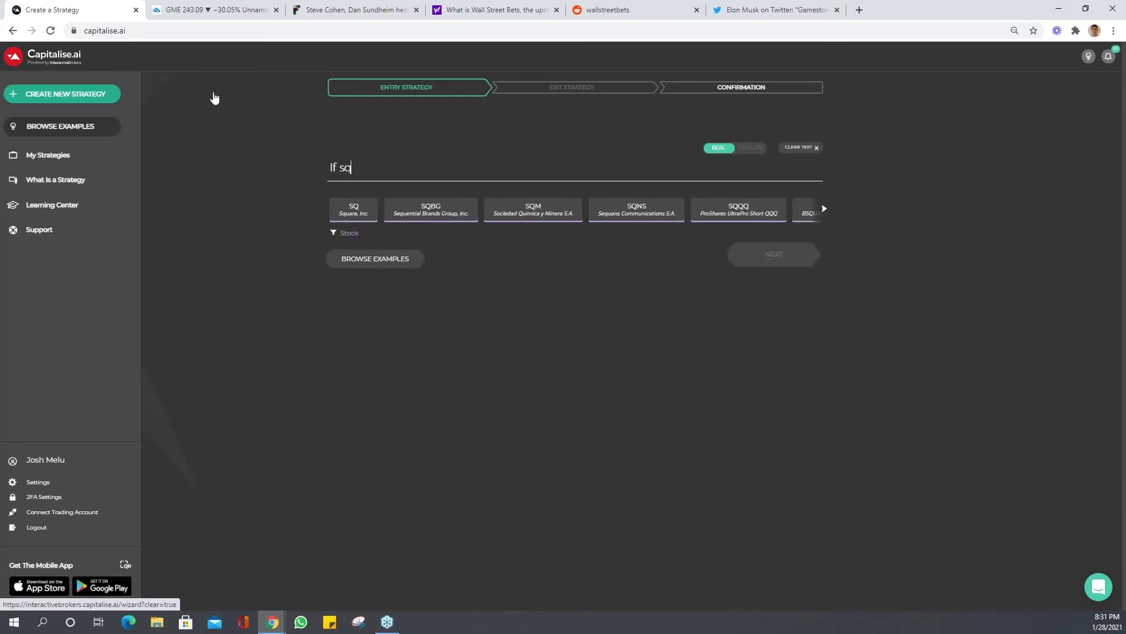
click(353, 209)
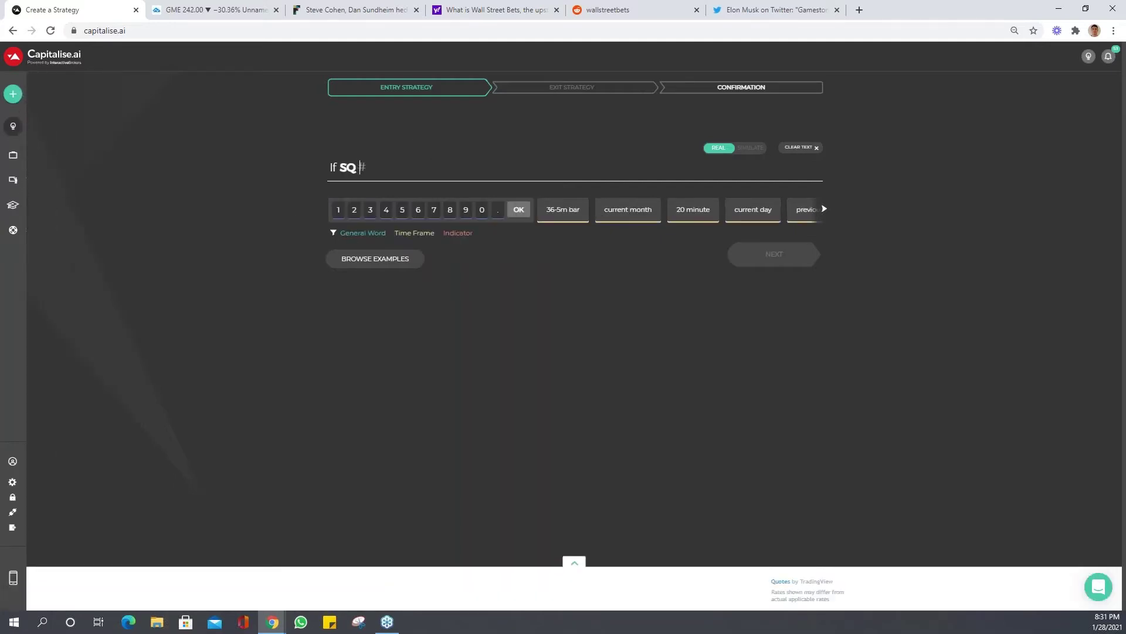
text(3-5m bar)
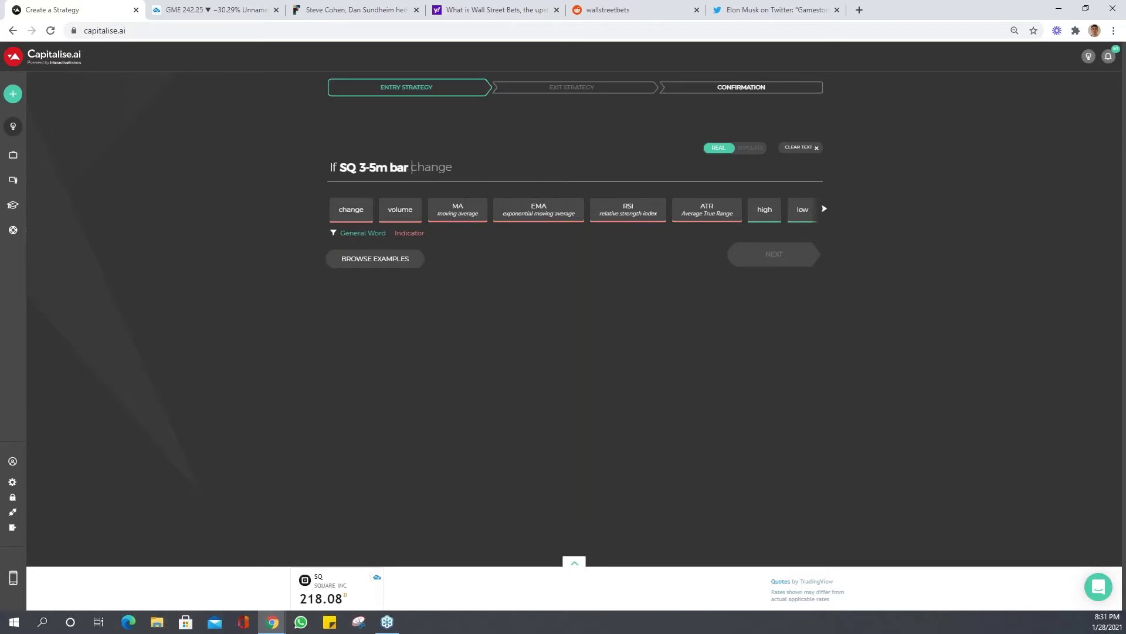
text( close is below sq Ma)
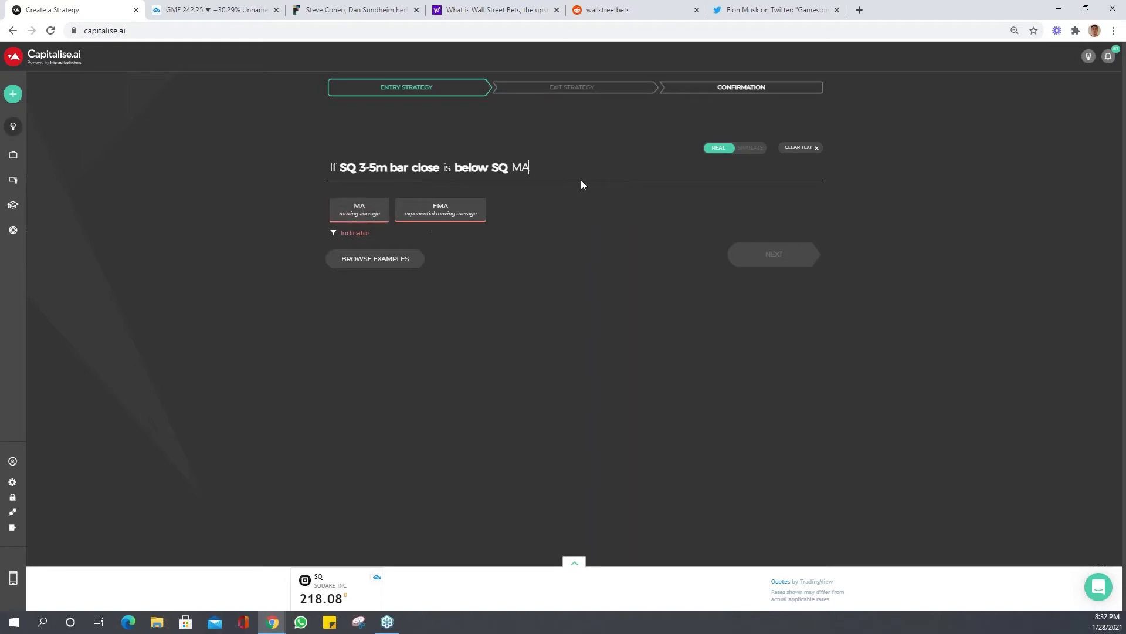
Set that moving average to 20 bars, 5m period, closing price
click(475, 145)
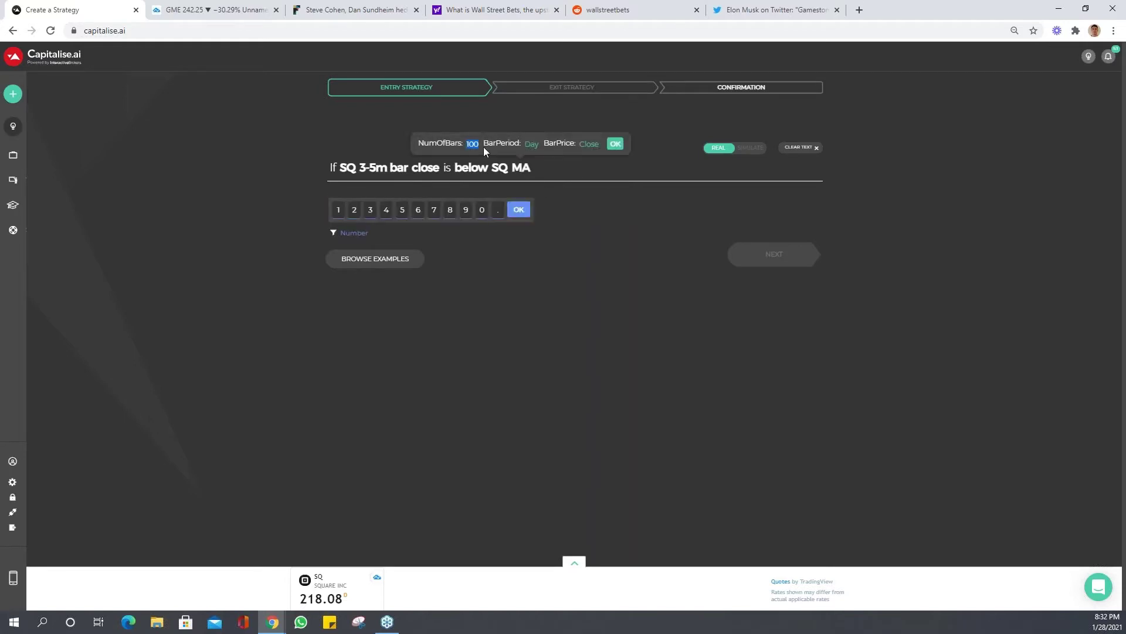
text(20)
click(529, 144)
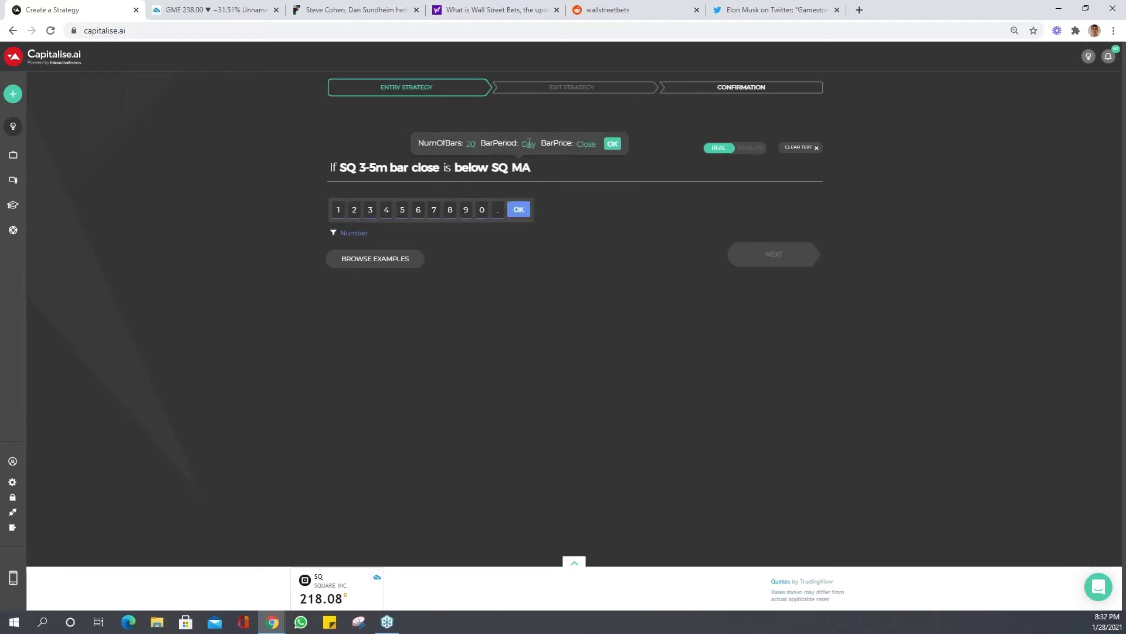
click(378, 211)
click(612, 144)
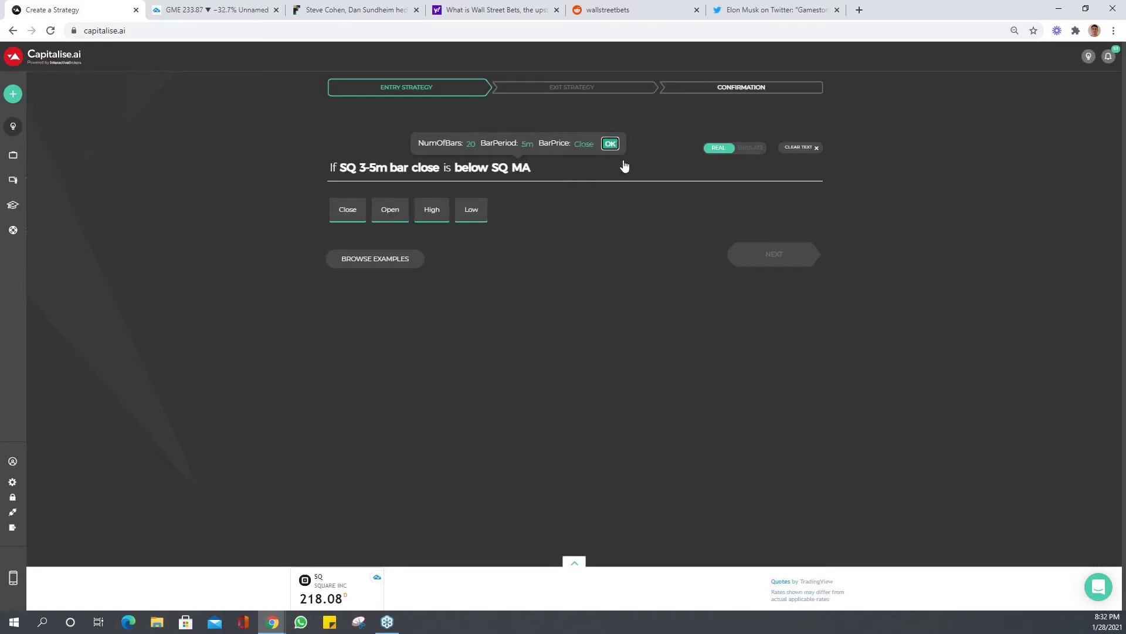
Add 'and if the price of SQ crosses above SQ MA(20, 5m, Close) then buy 1 SQ'
text(and)
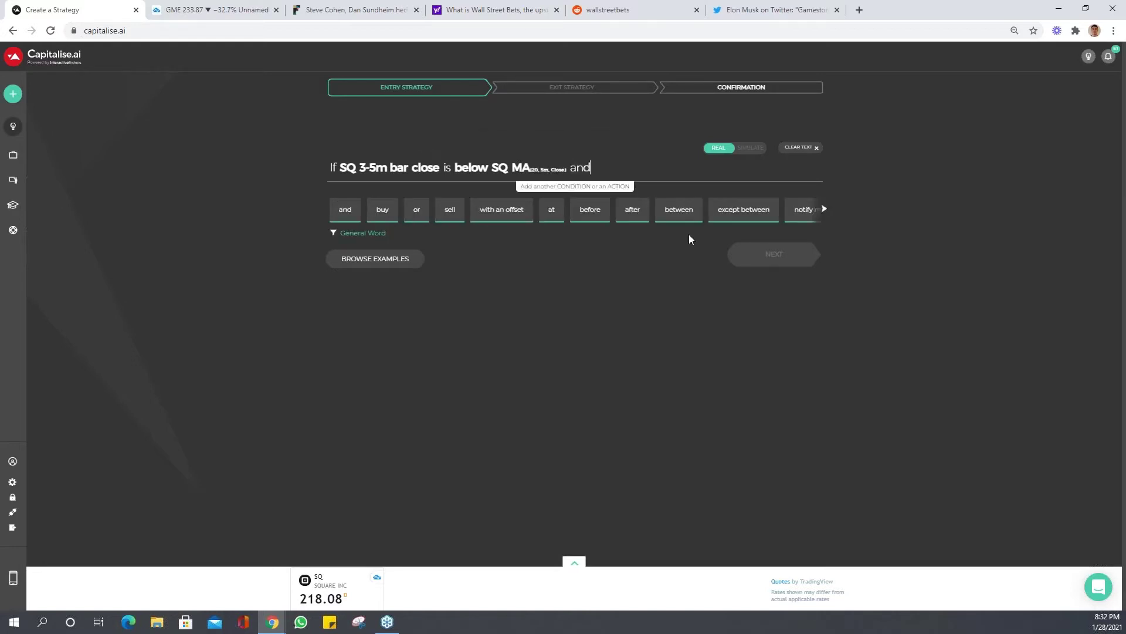
text( if the price of sq)
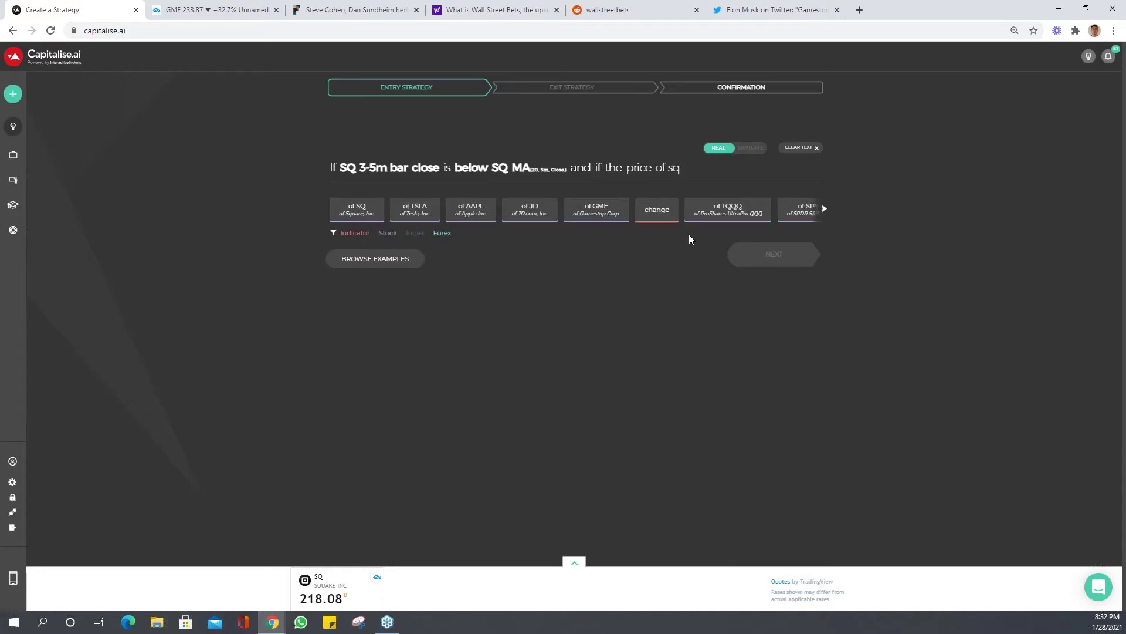
click(356, 212)
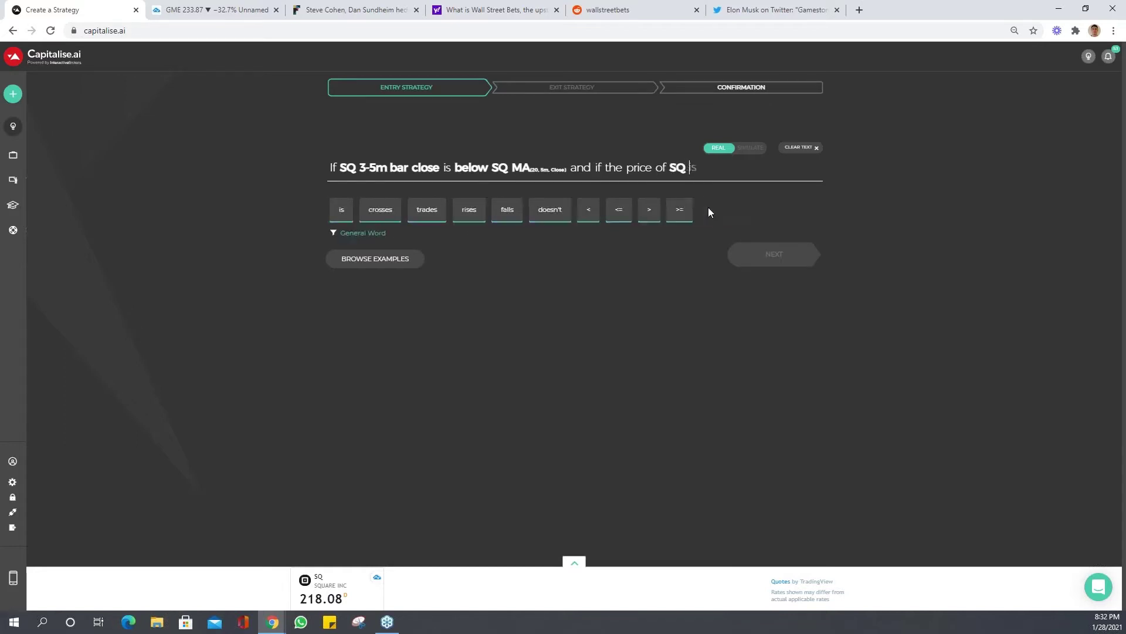
text(crosses above)
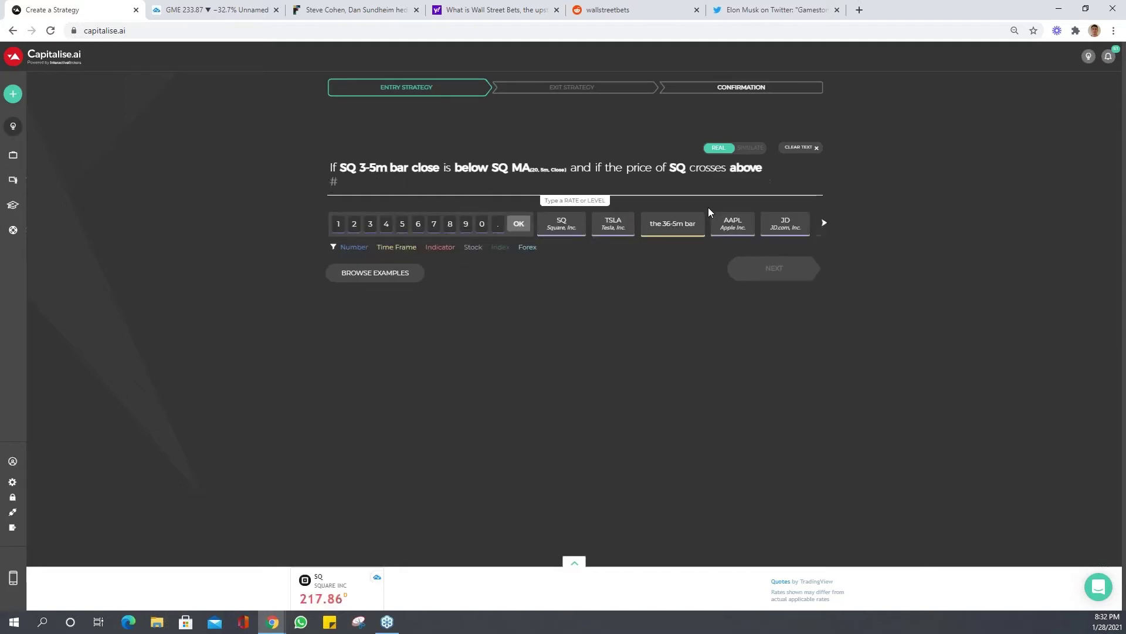
text(sq Ma)
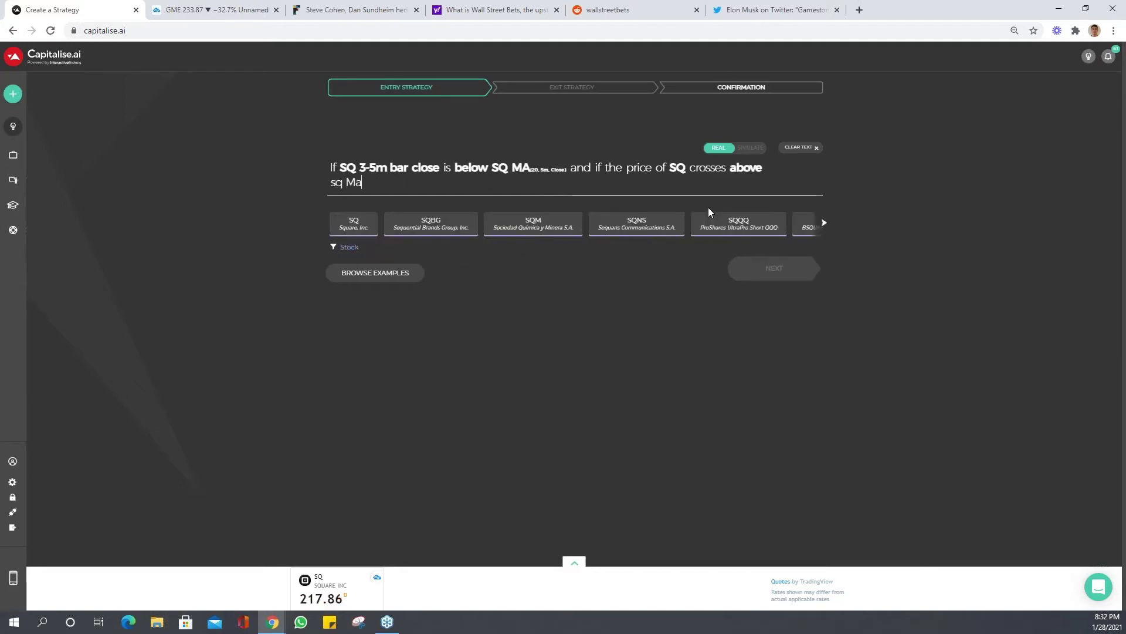
click(358, 228)
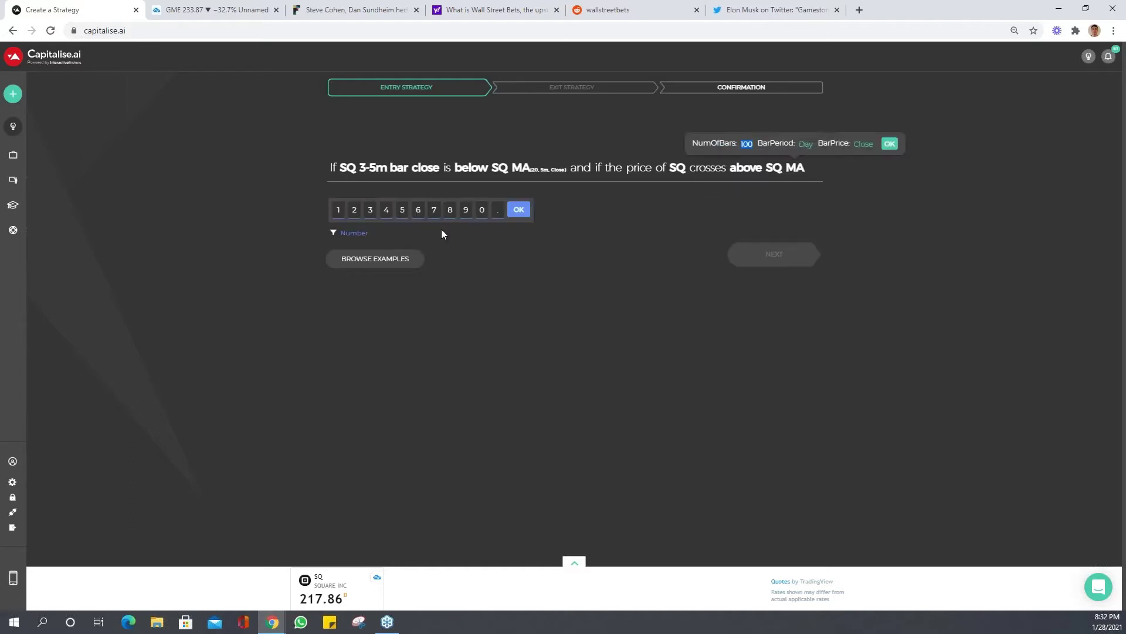
text(20)
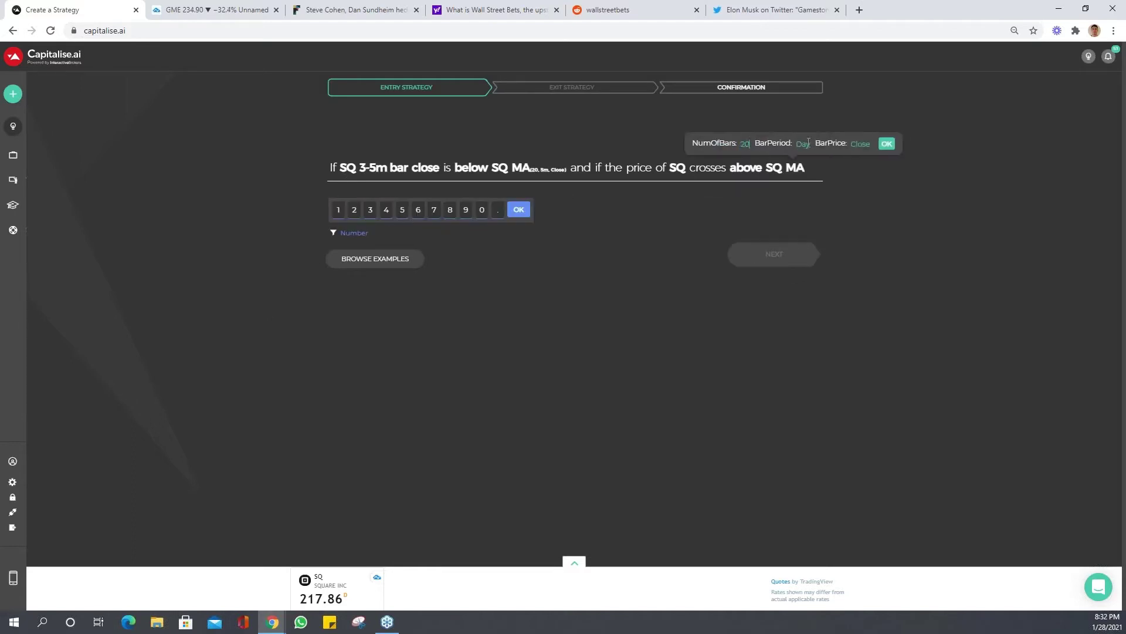
click(804, 144)
click(375, 221)
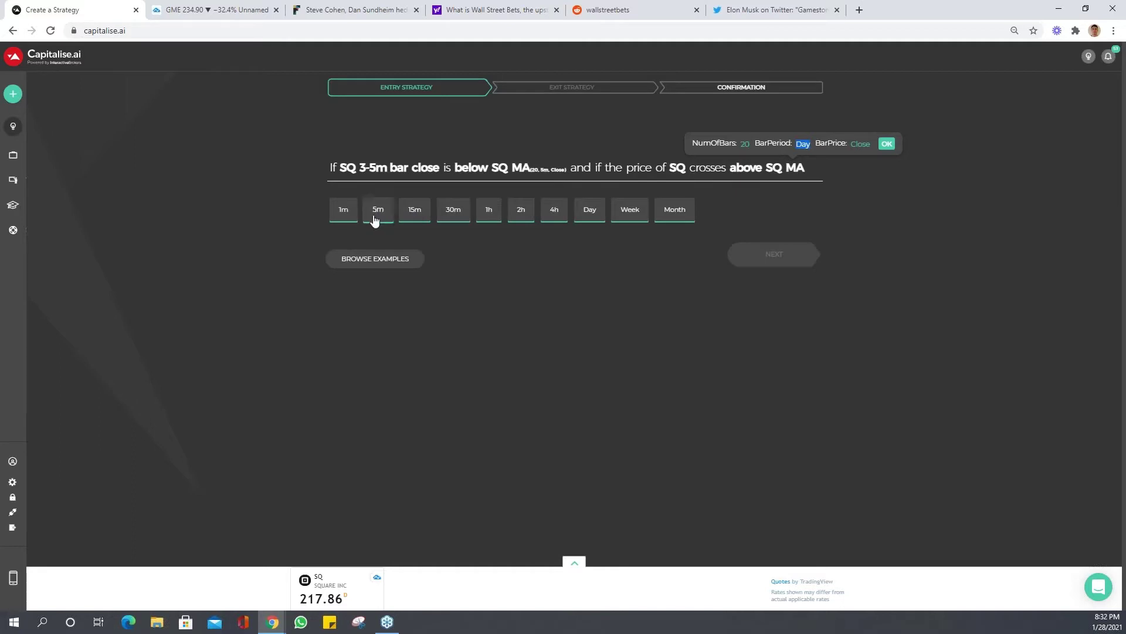
click(886, 143)
click(419, 188)
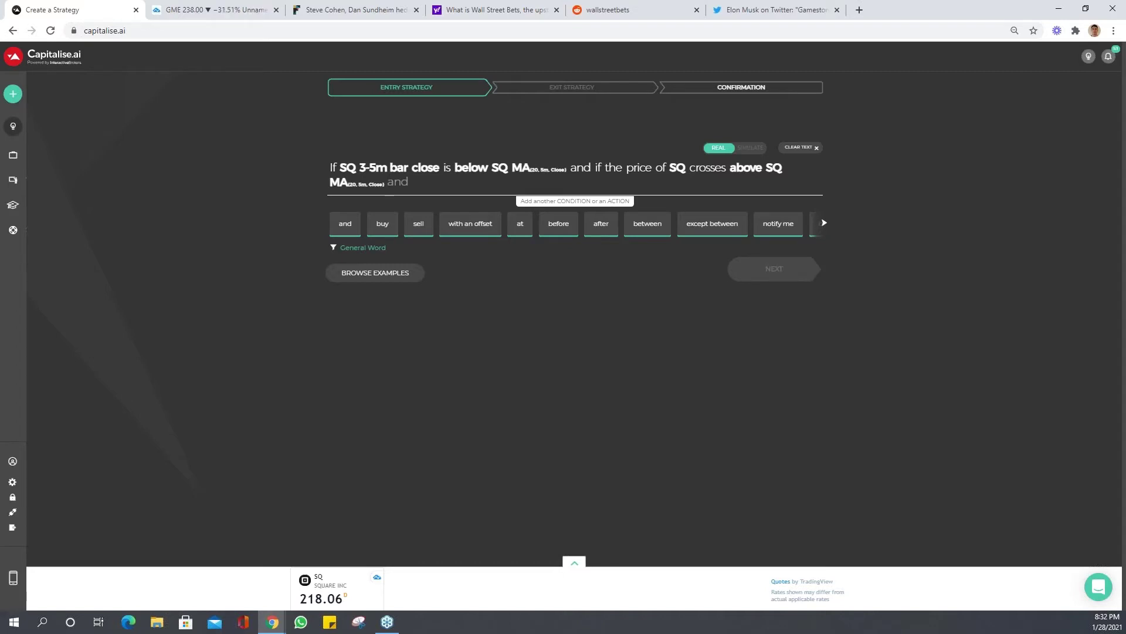
text(then buy )
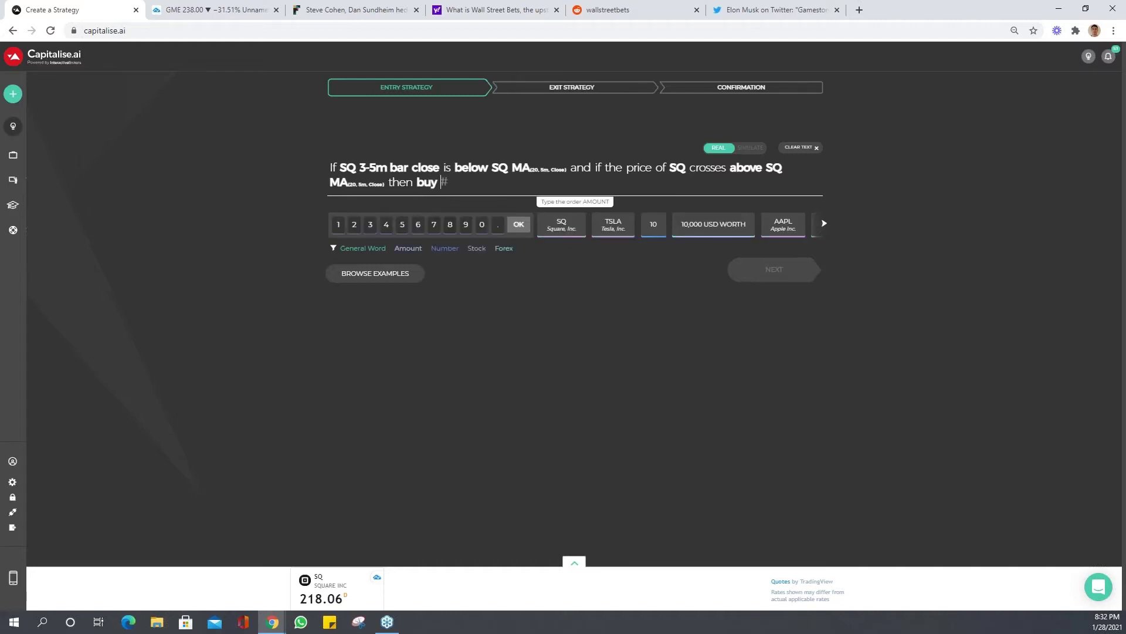
text(1st)
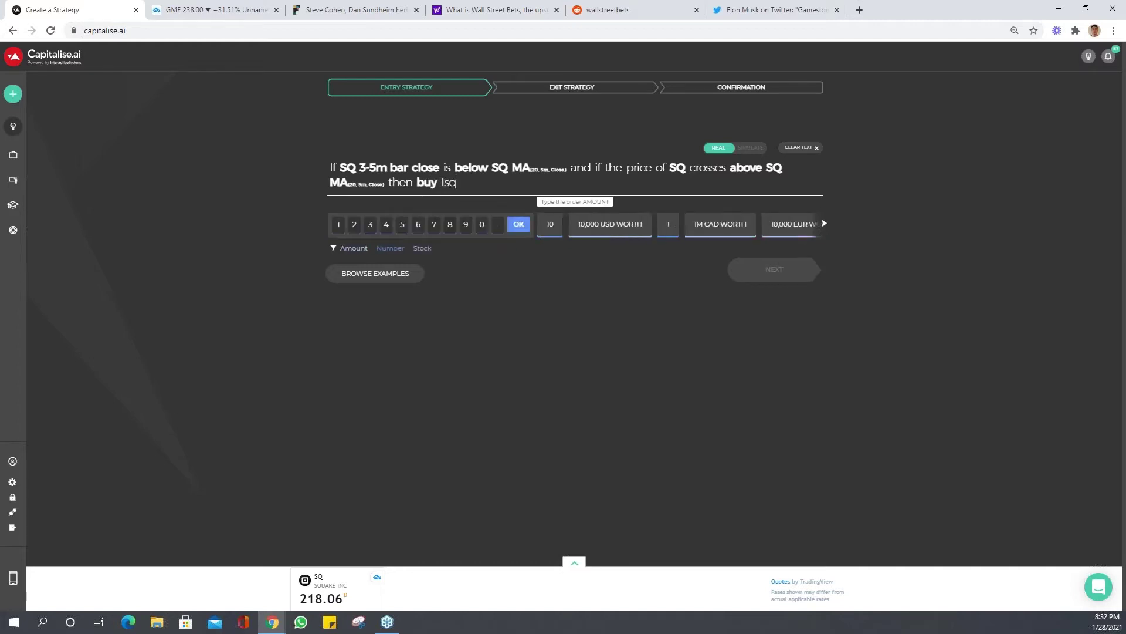
text( sq)
click(350, 228)
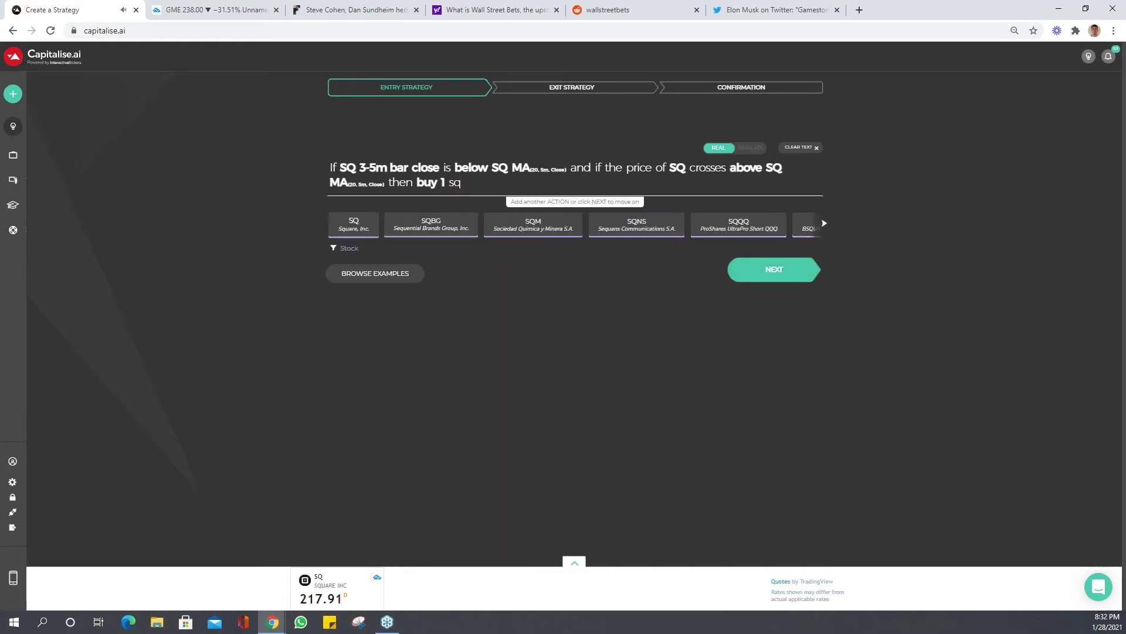
Write the exit rule 'close position at profit of 2% or loss is 2%'
click(790, 271)
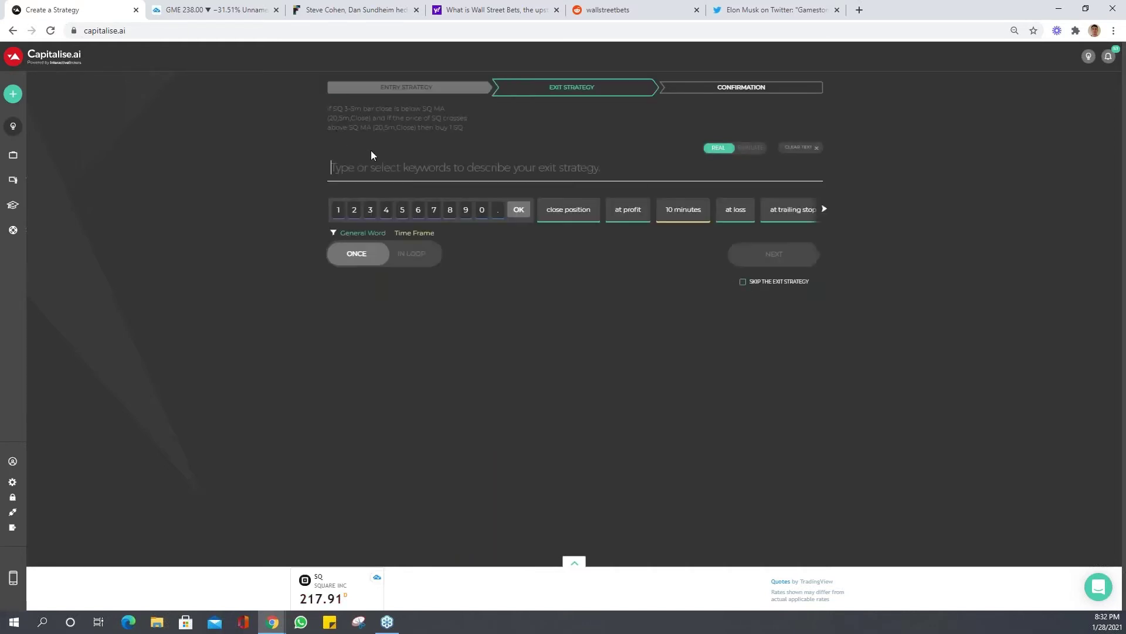
text(close position )
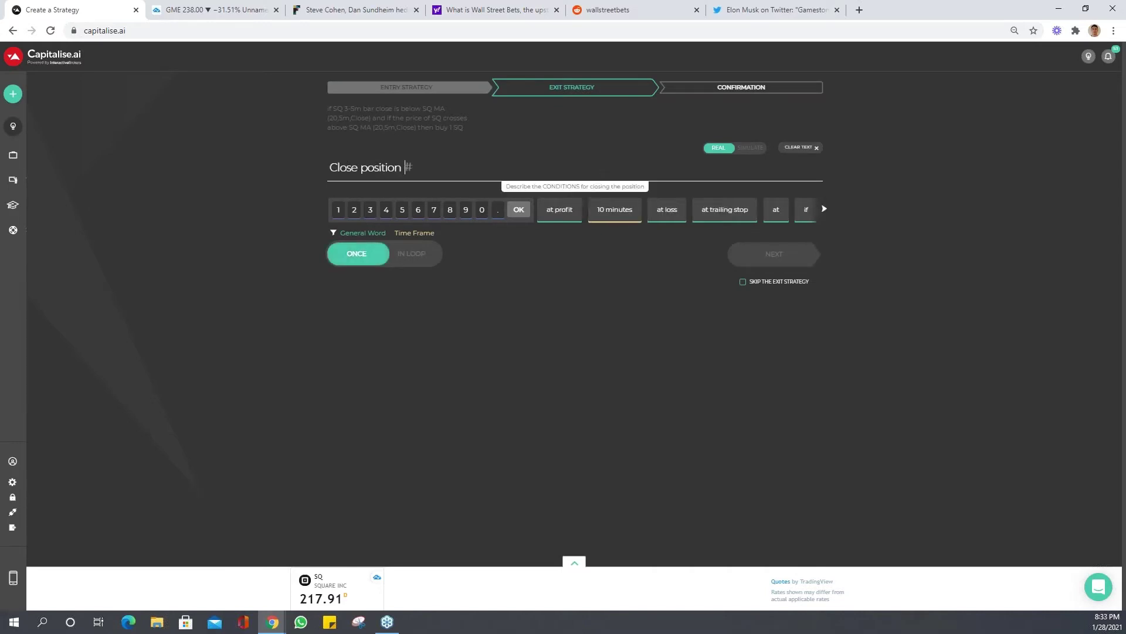
text(at profit )
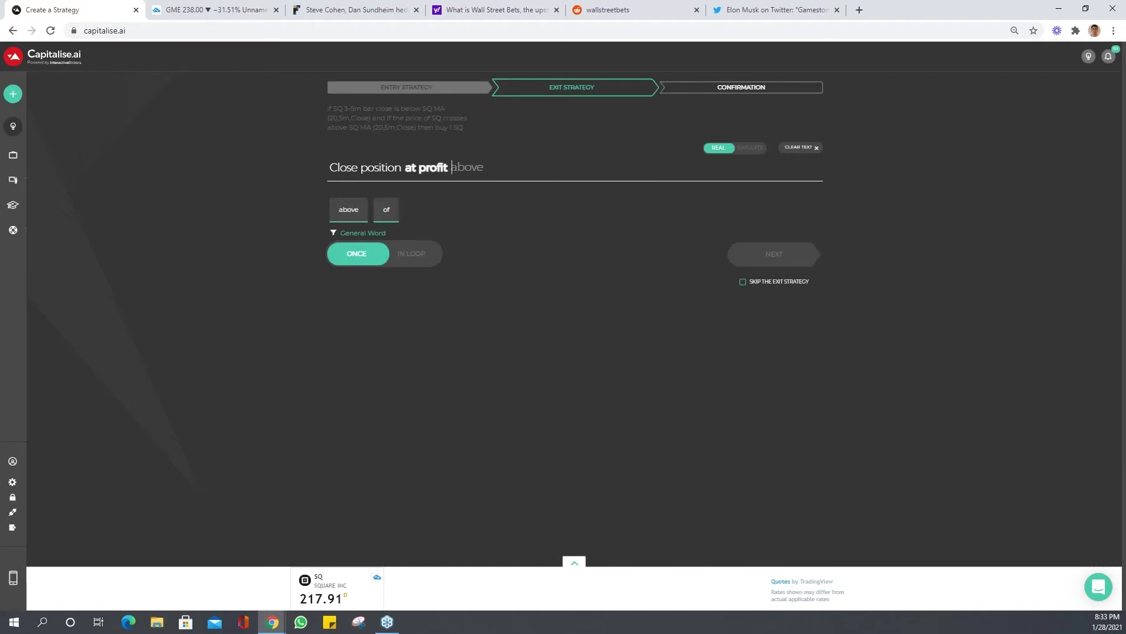
text(of 2%)
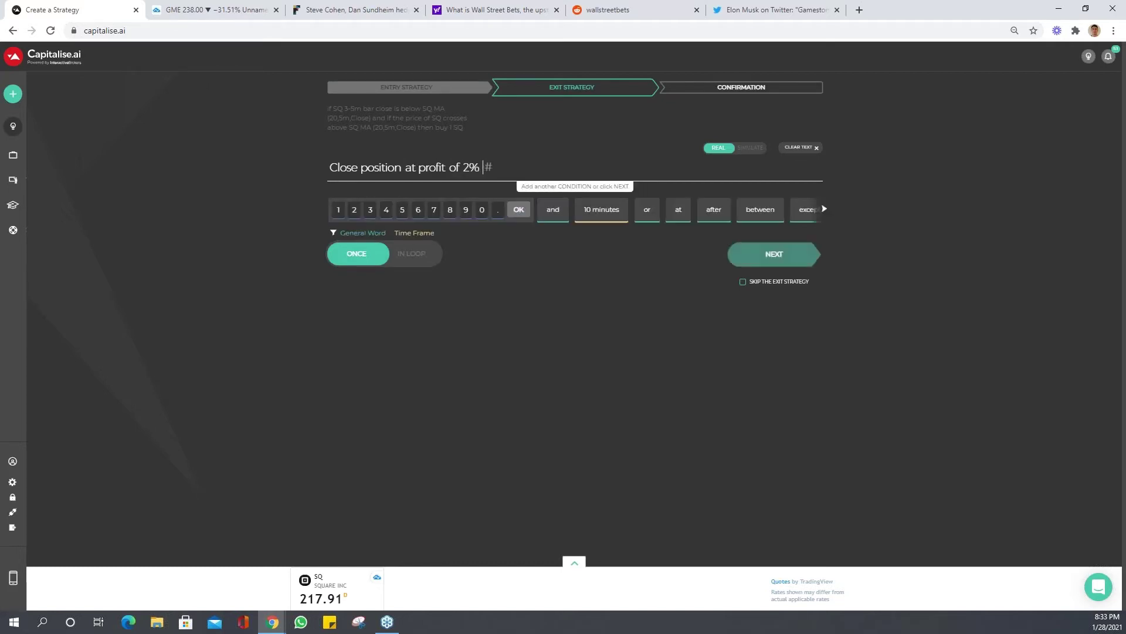
text(or )
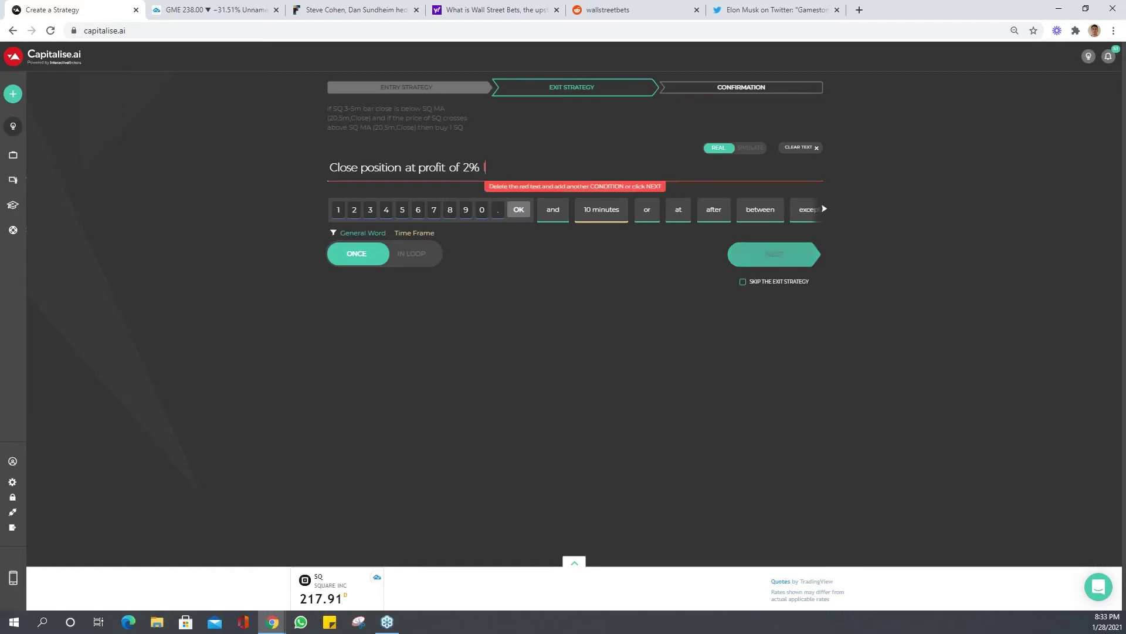
text(loss is )
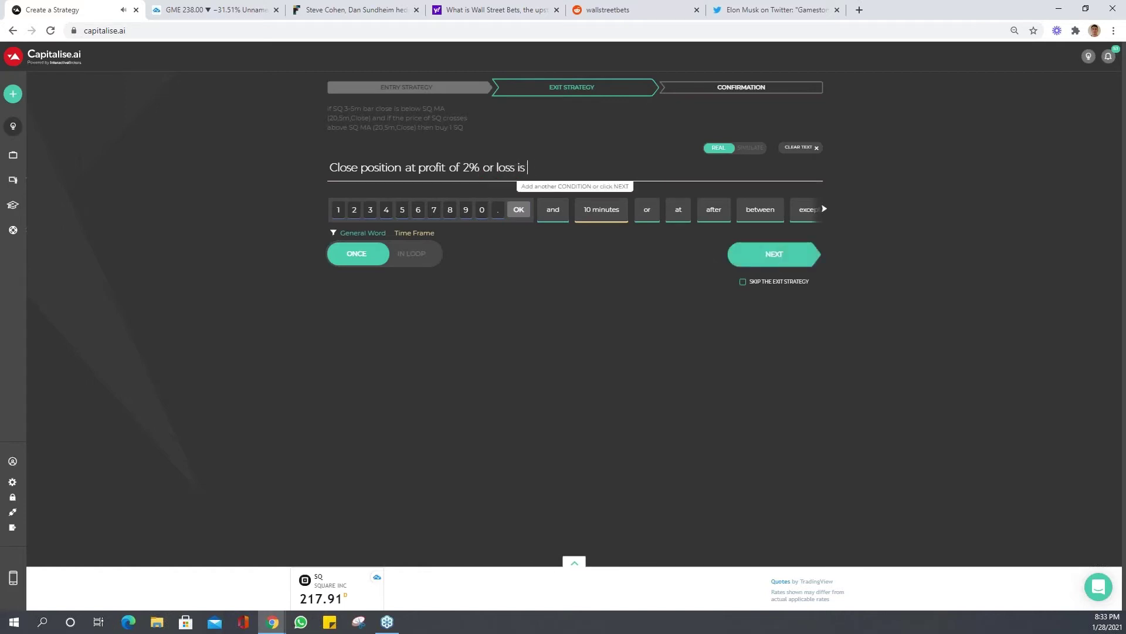
text(2%)
Confirm the 2% loss threshold, run the backtest, and clone the strategy
click(552, 211)
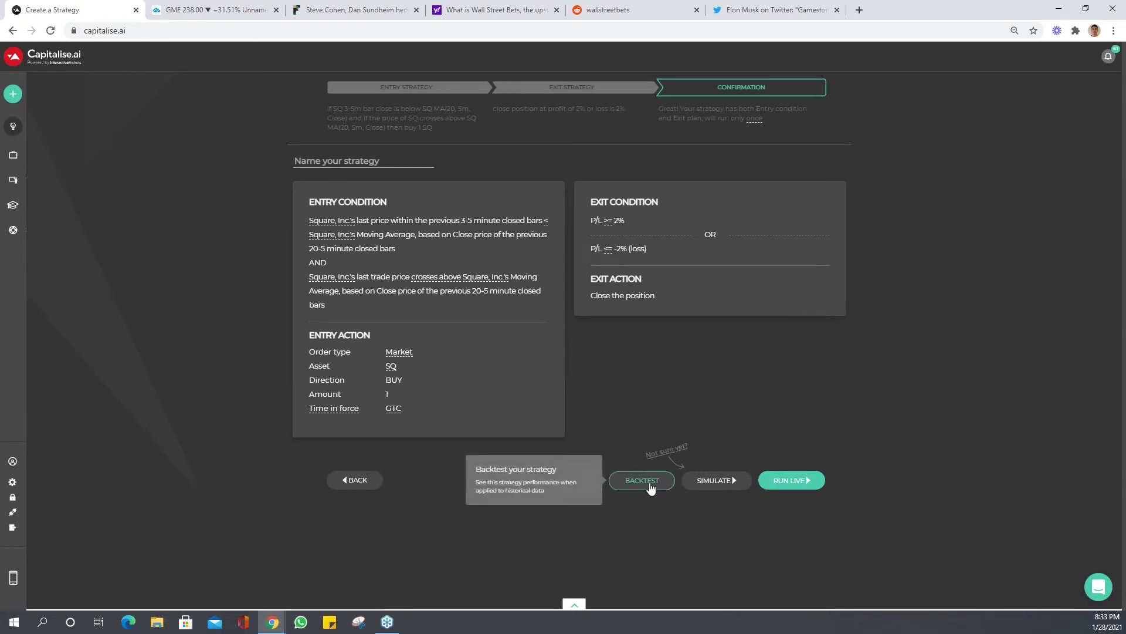
click(649, 486)
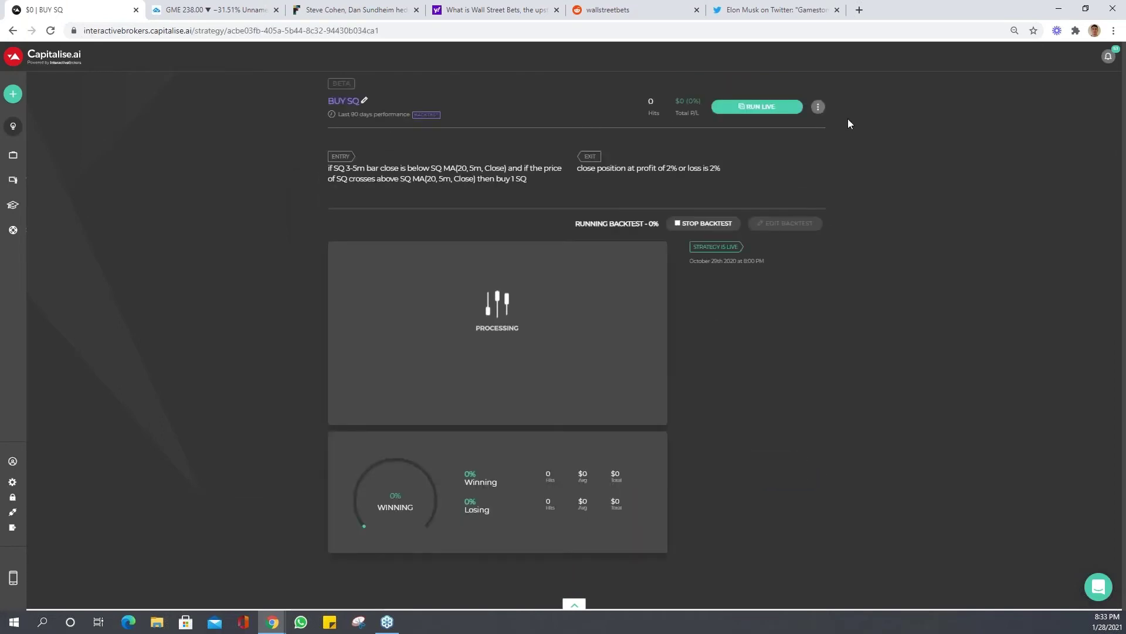
click(818, 107)
click(777, 166)
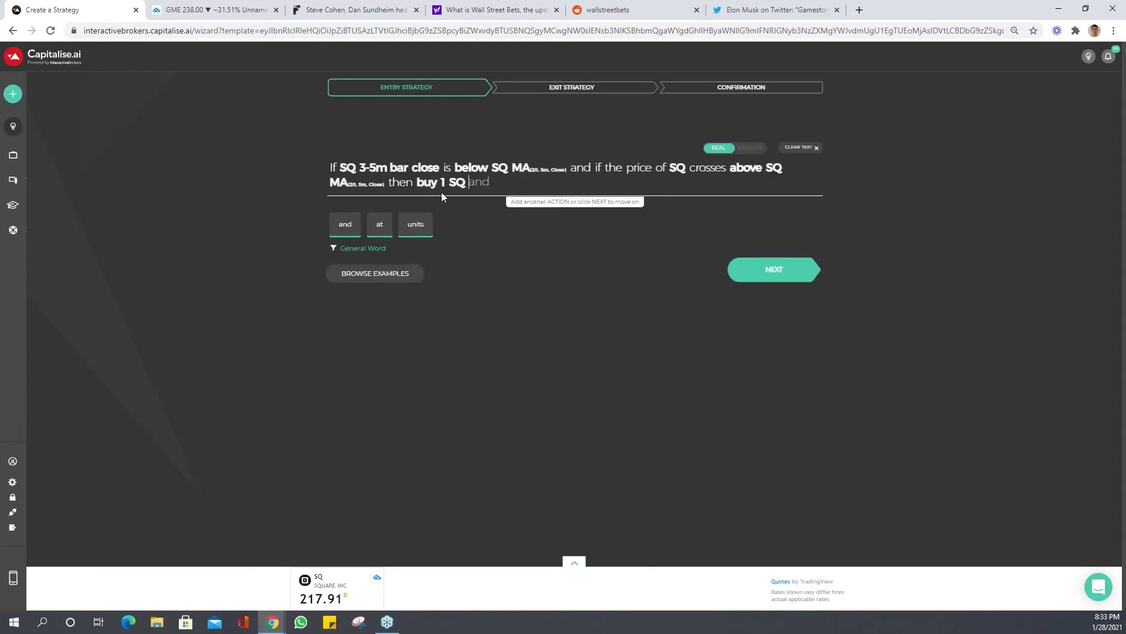
Change the clone's exit to 6% profit or 2% loss and backtest it
click(770, 267)
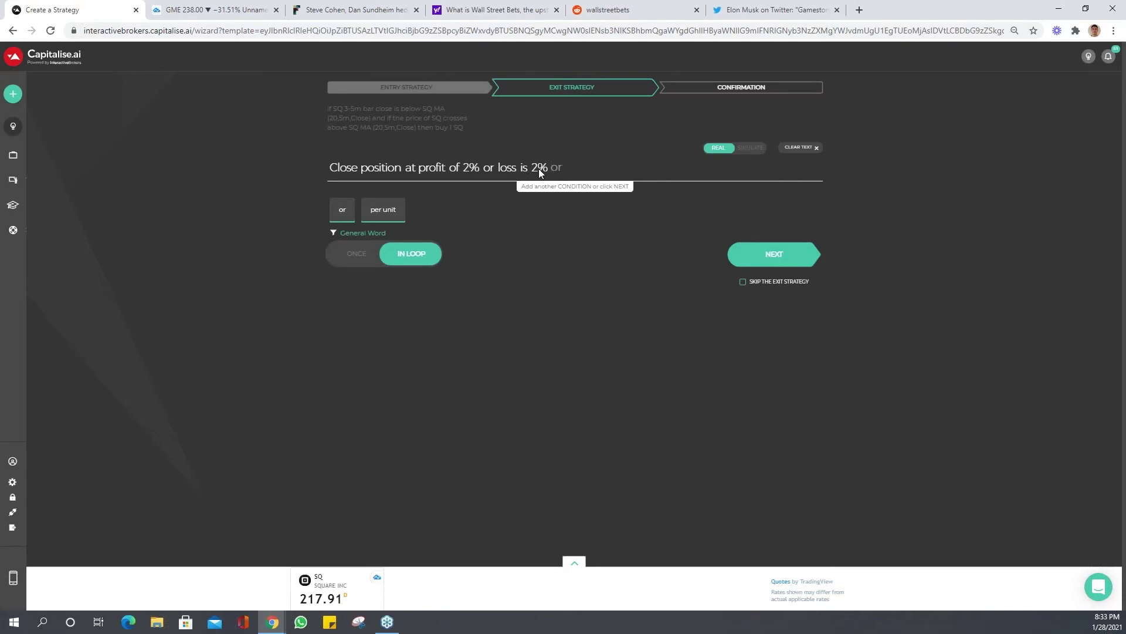
click(471, 167)
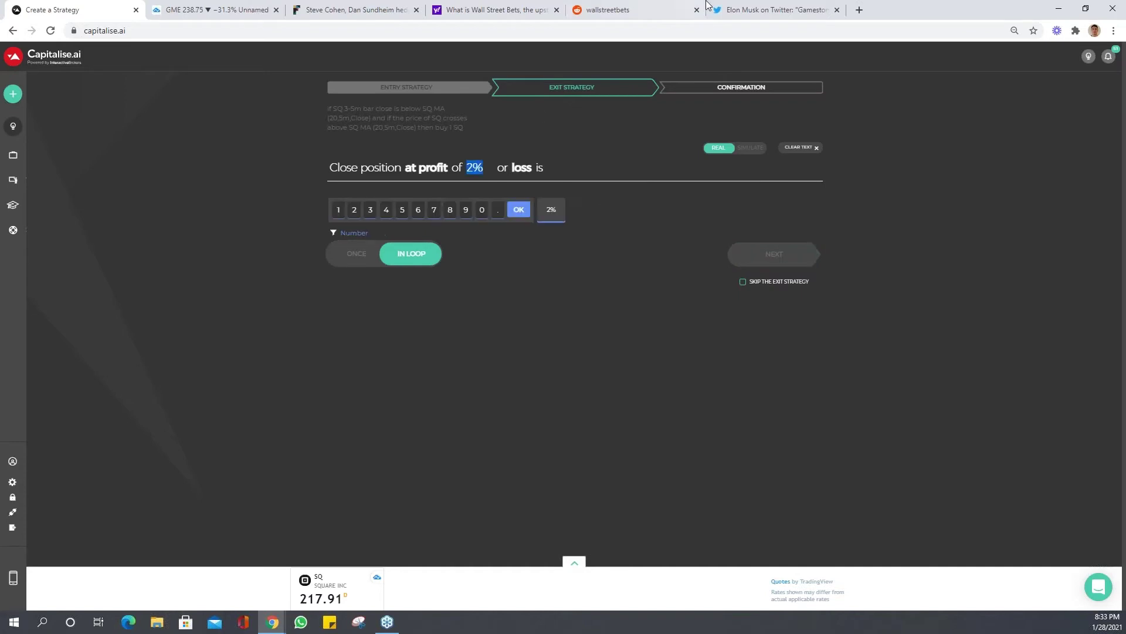
text(6%)
click(551, 210)
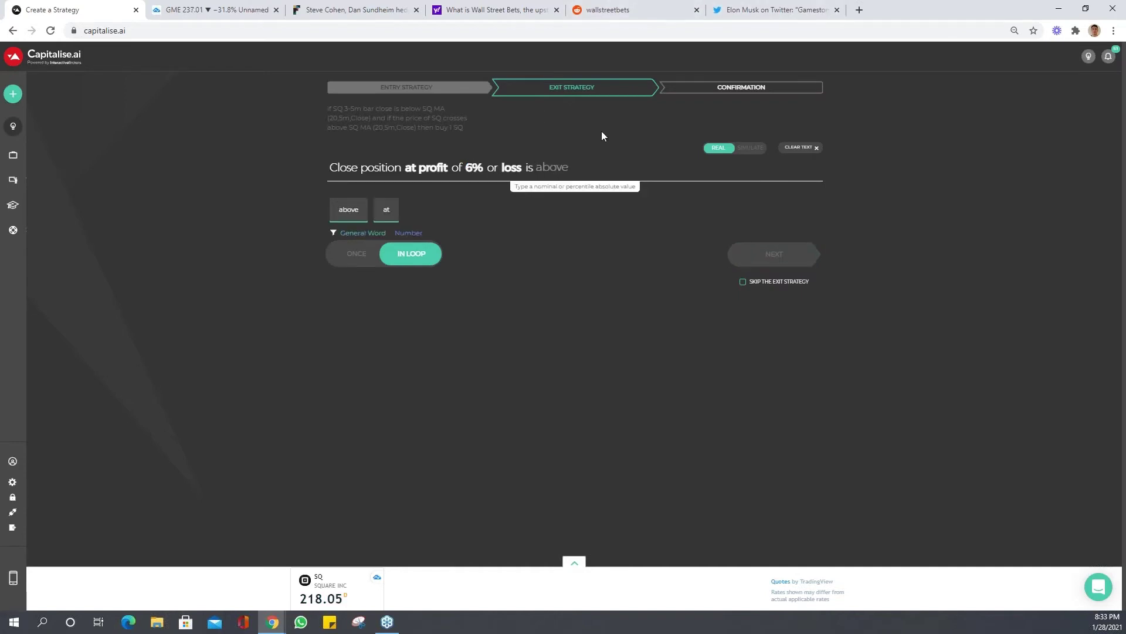
text(2%)
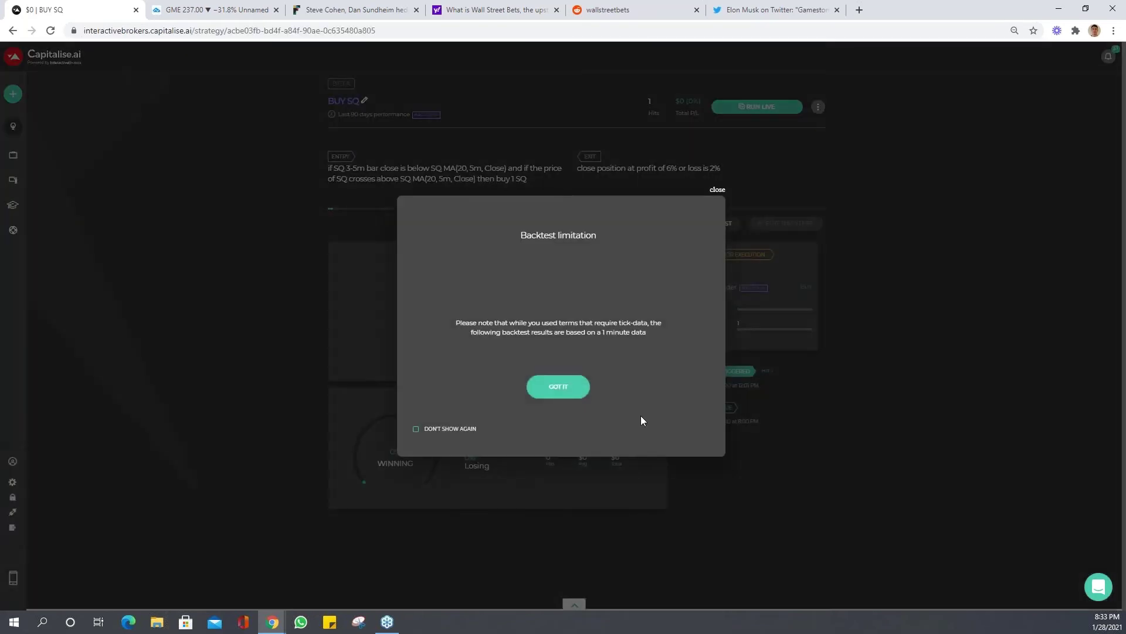
key(Escape)
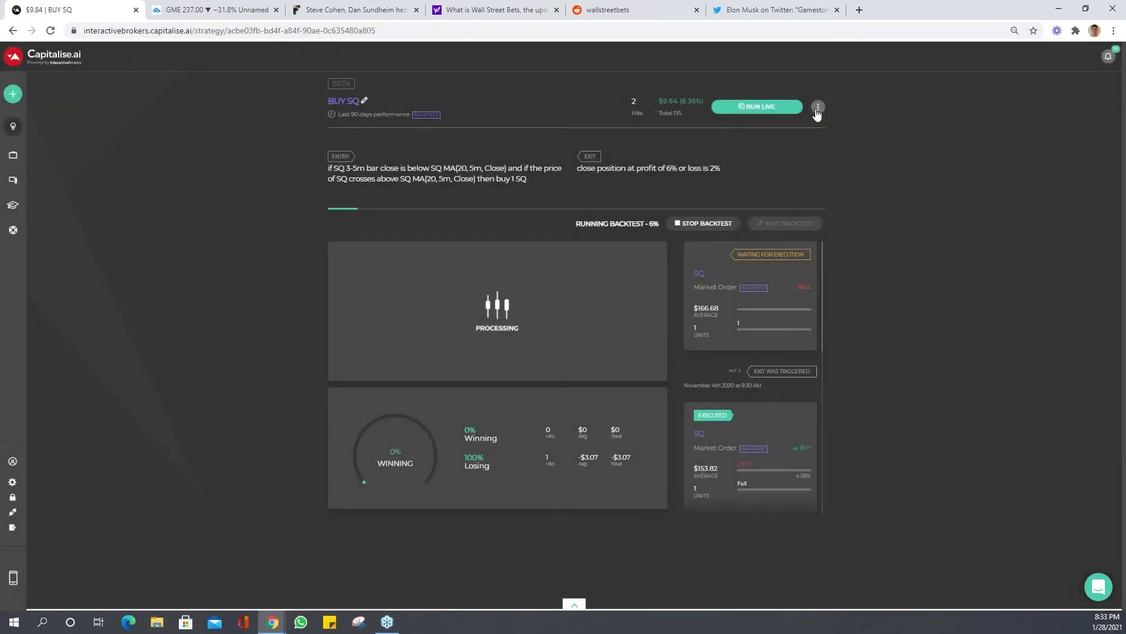
Clone again and change the exit to 10% profit or 2% loss
click(818, 107)
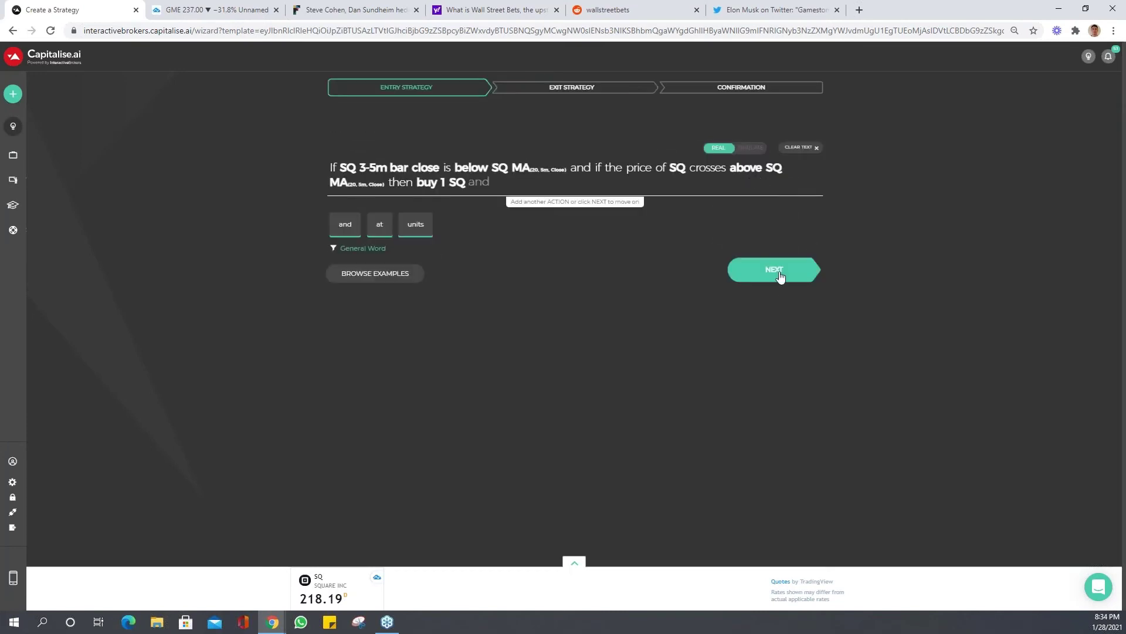
click(776, 273)
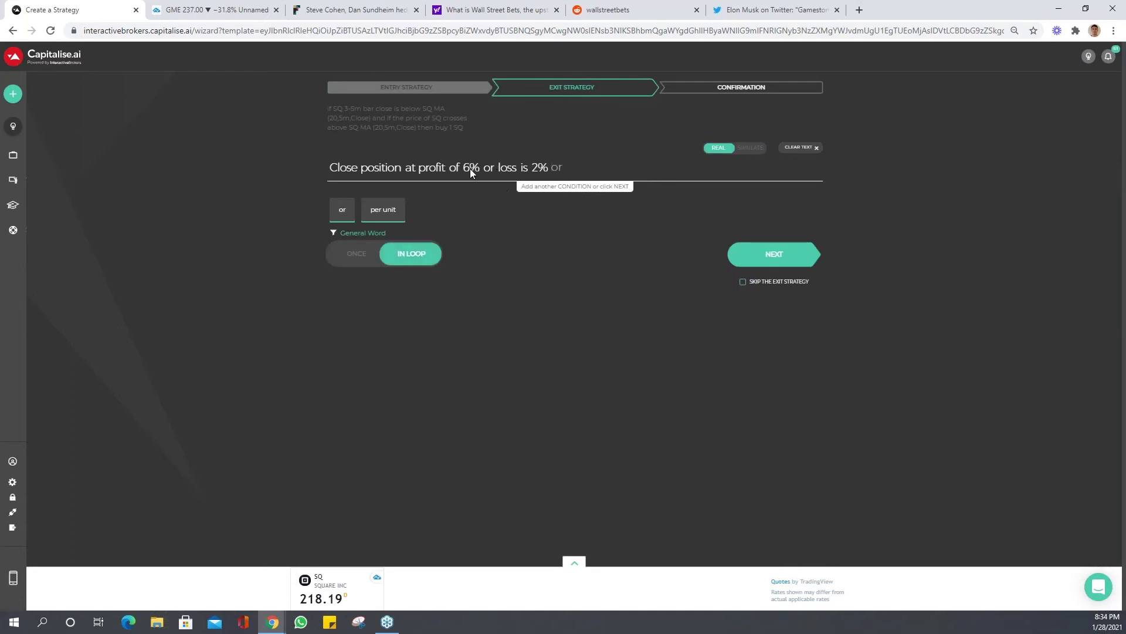
click(474, 167)
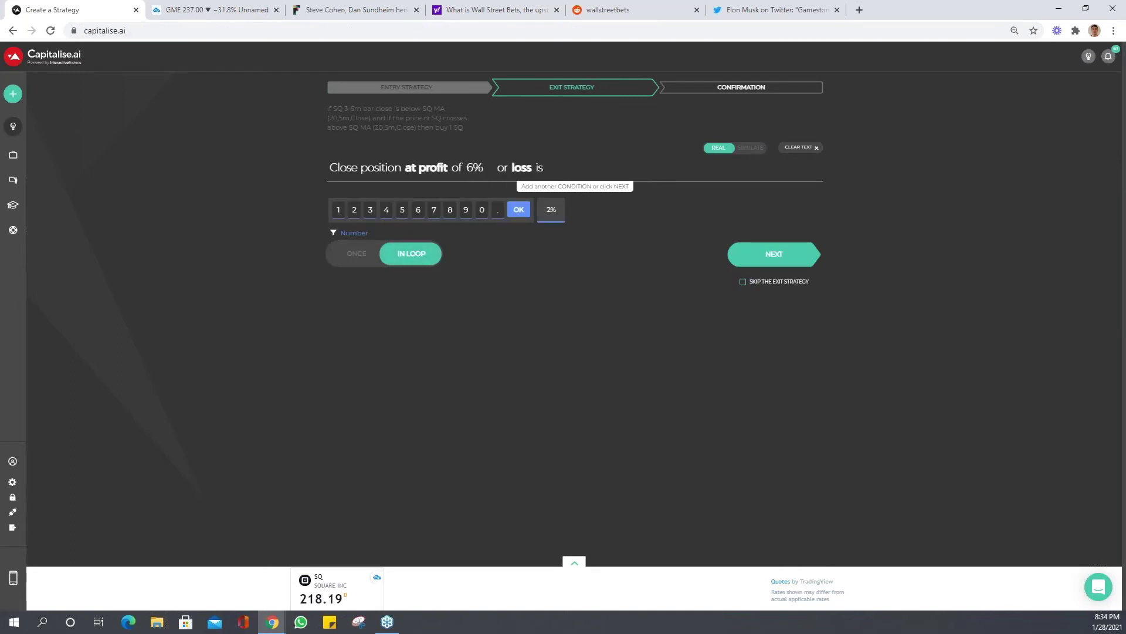
text(10)
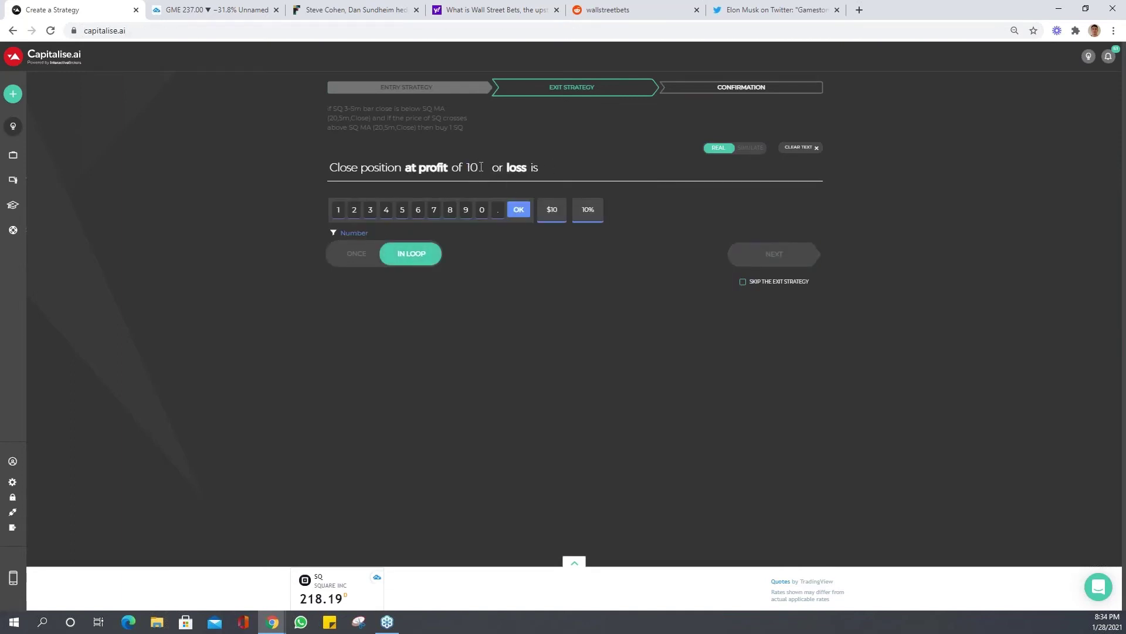
click(584, 214)
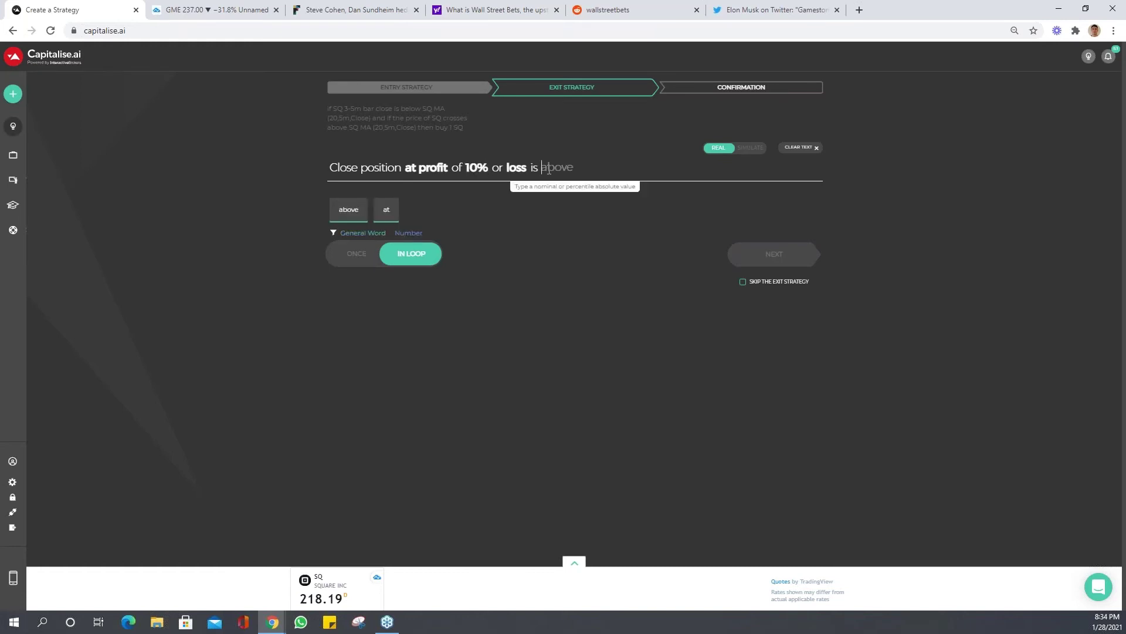
text(2%)
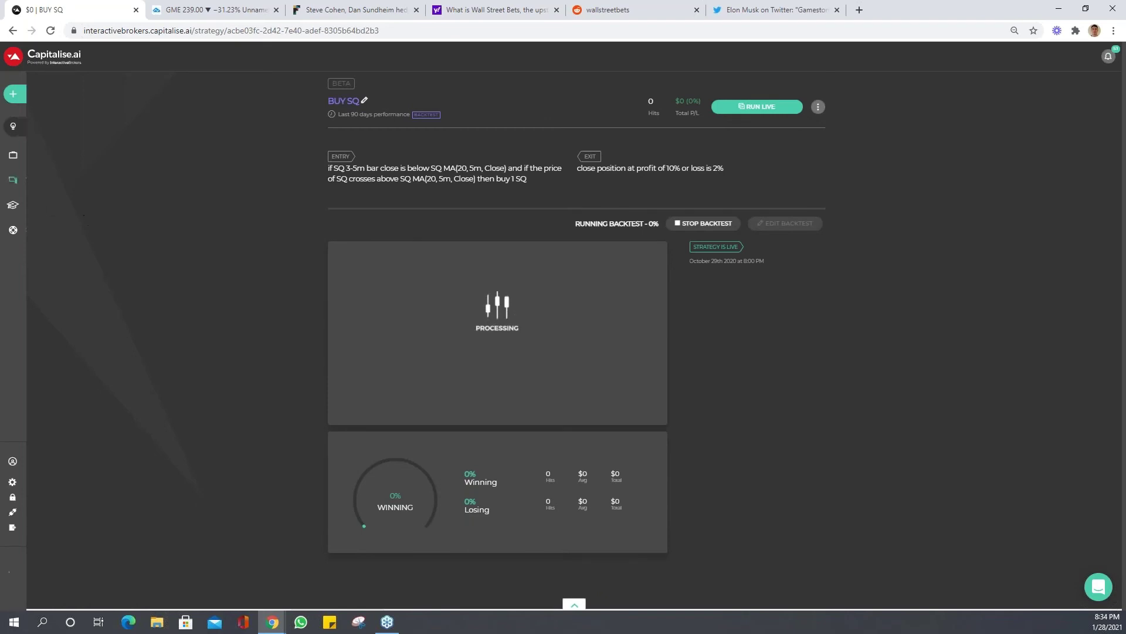
Show the backtested strategies under My Strategies and open the 10% SQ backtest's options
click(34, 162)
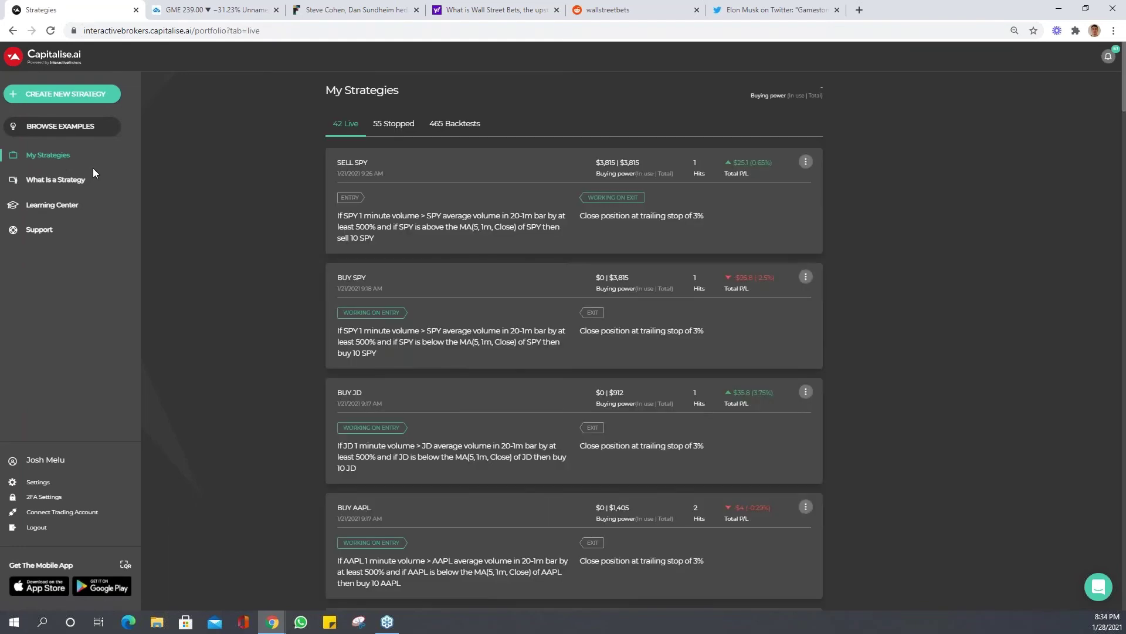
click(463, 122)
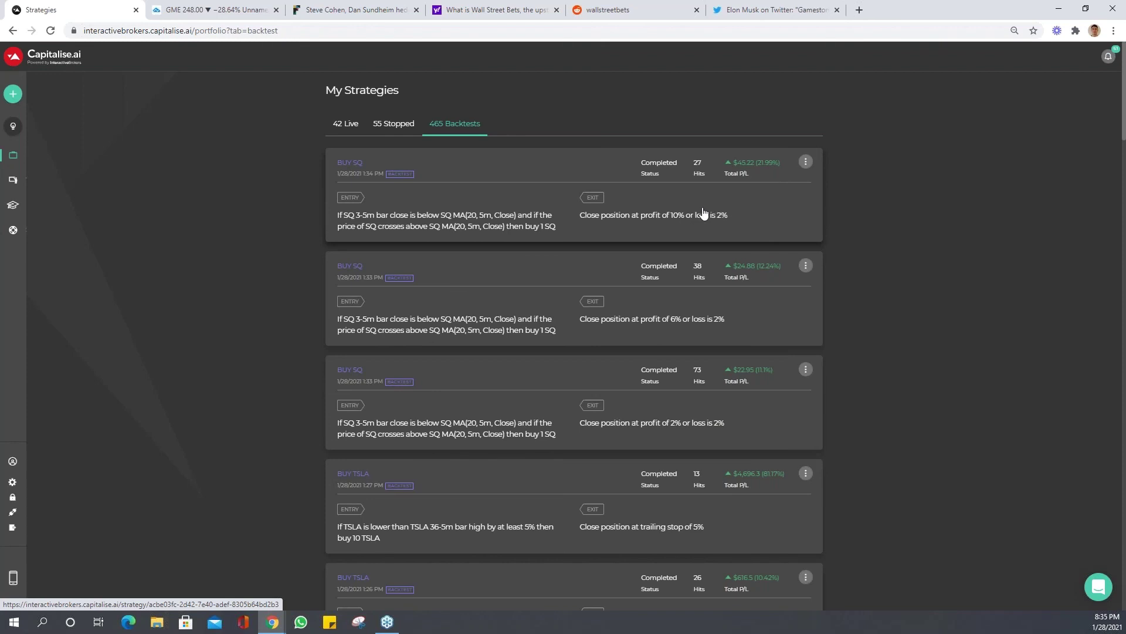
click(806, 161)
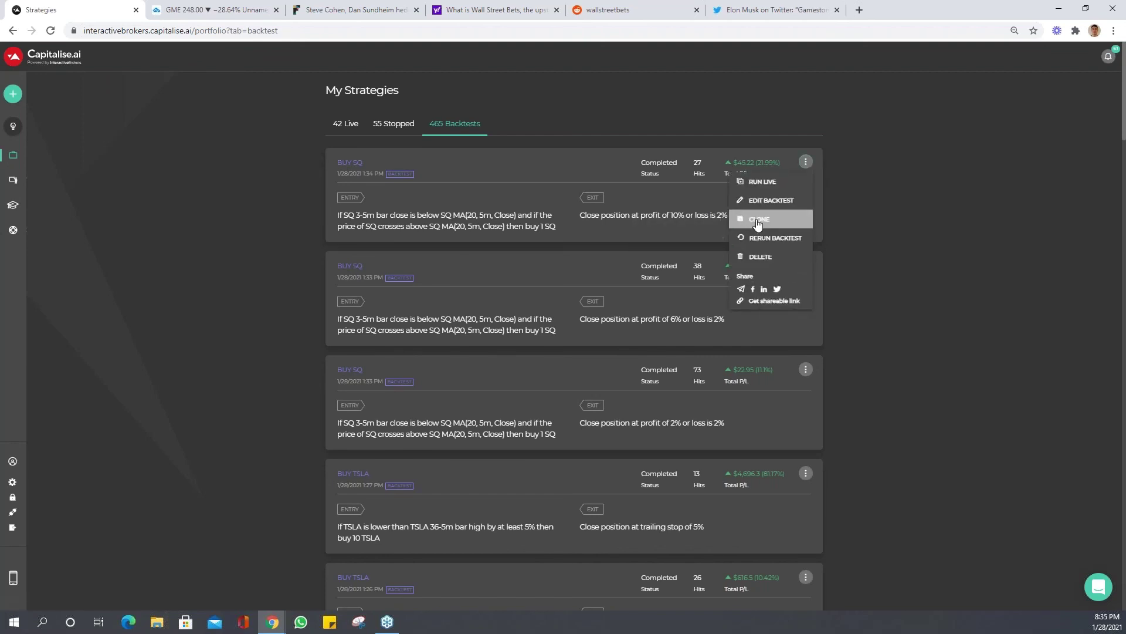